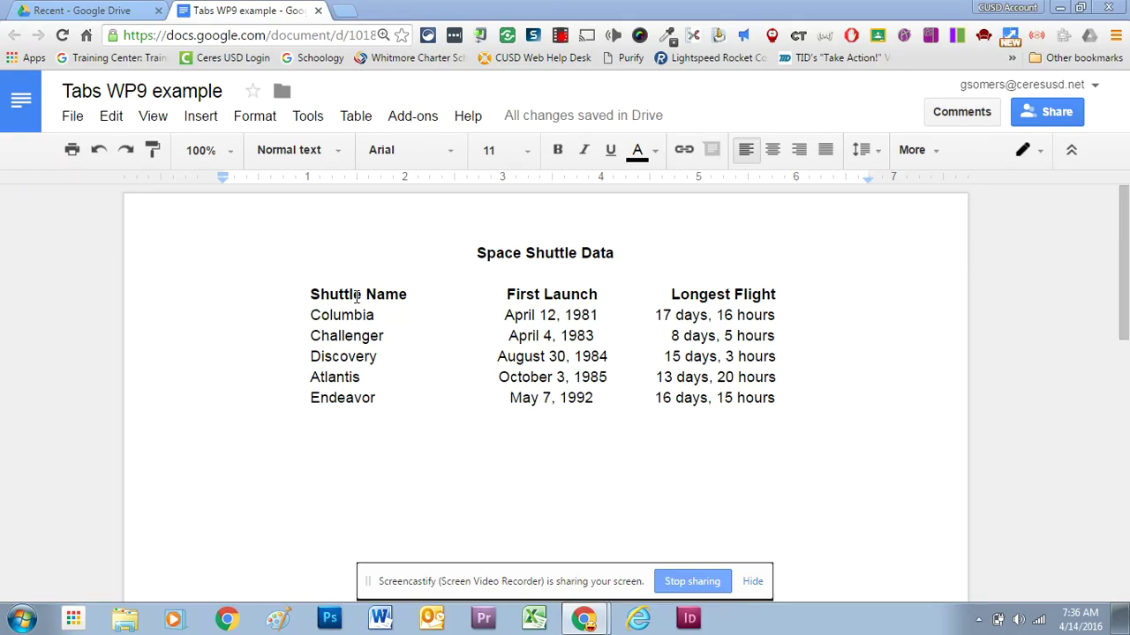
Check the header line's tab stops, then place the cursor on the empty line below the table.
left_click(357, 297)
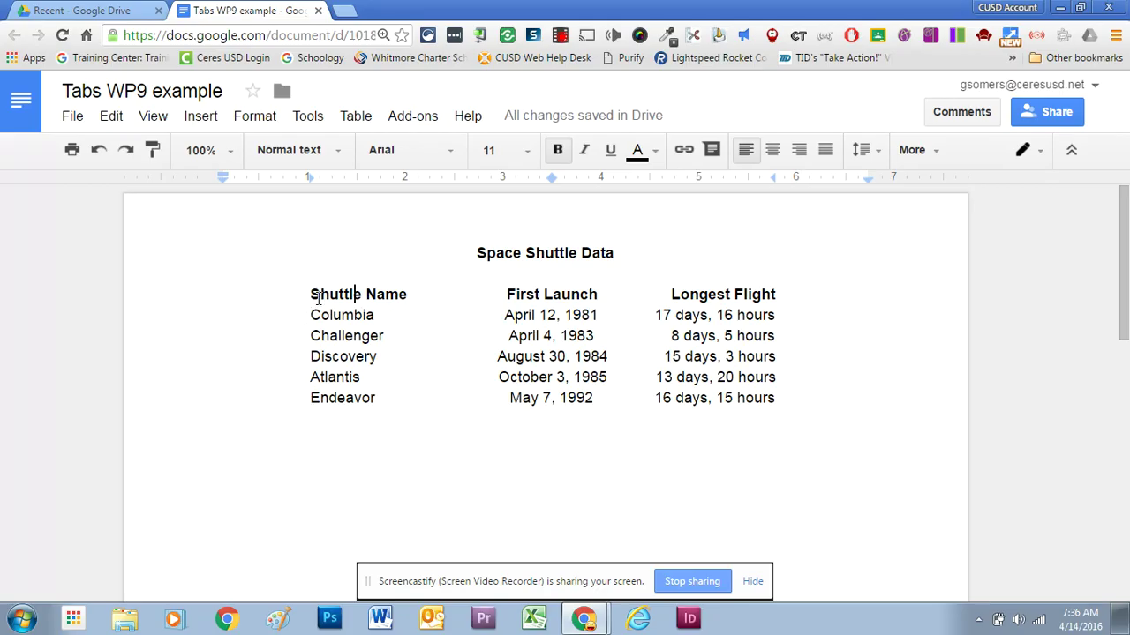
left_click_drag(544, 298, 556, 300)
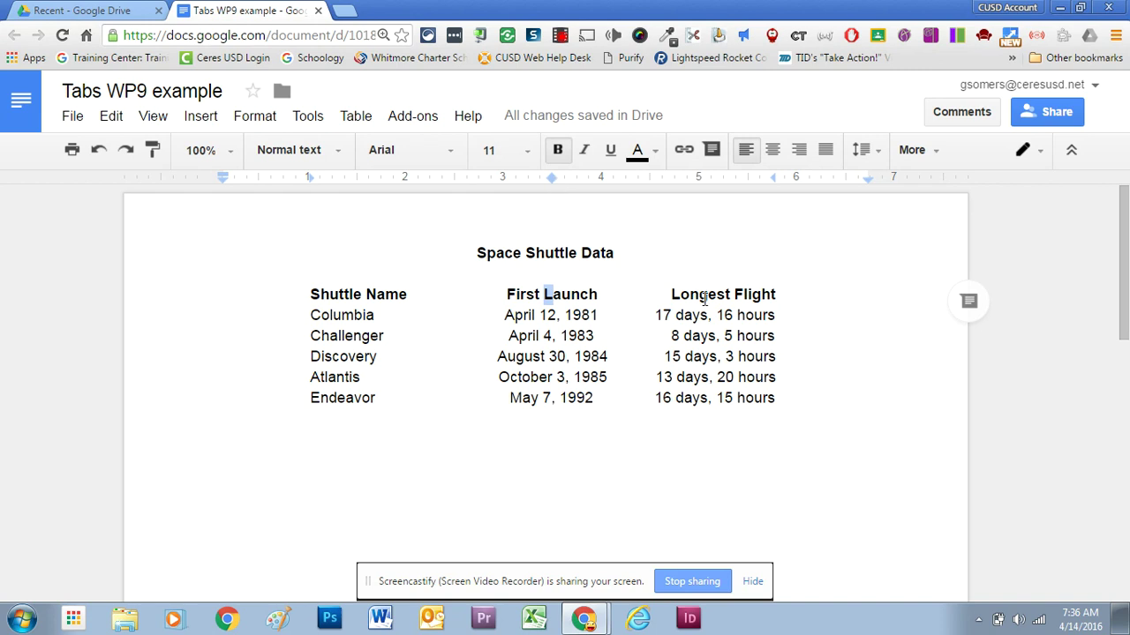
left_click(742, 298)
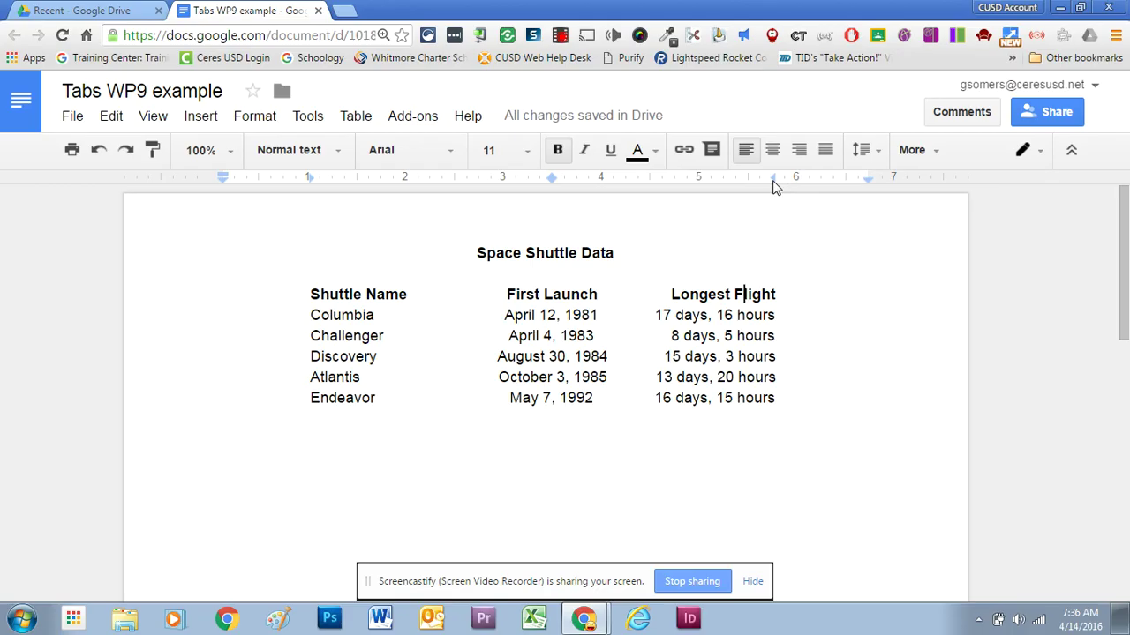
left_click(262, 457)
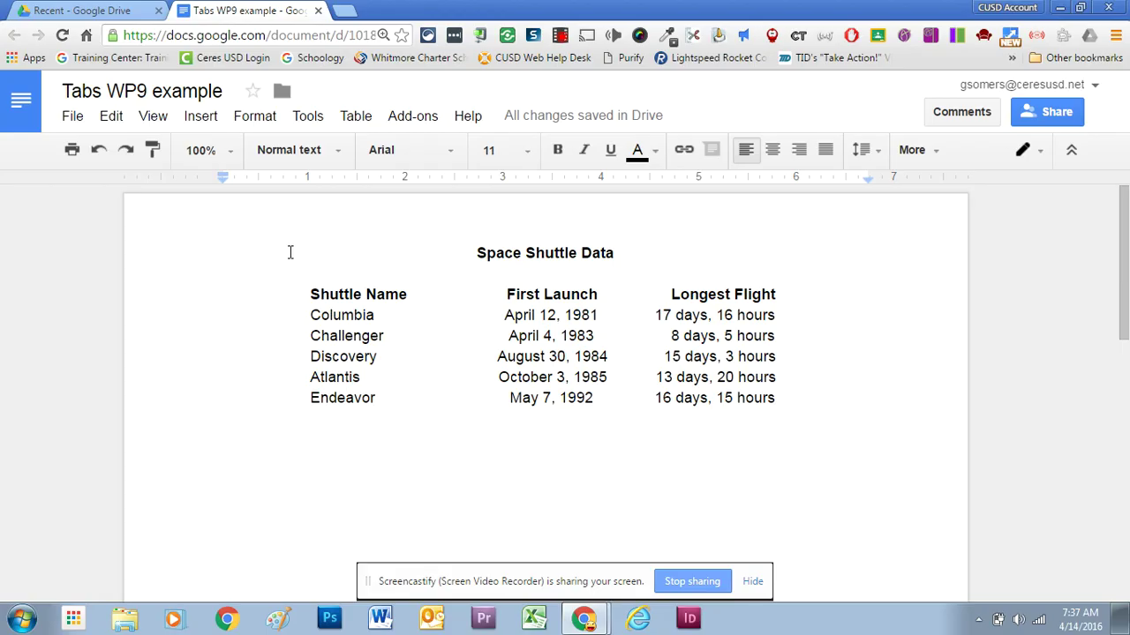
Add a left tab stop at 2", a center stop near 3.9" and a right stop near 6.5".
left_click(406, 183)
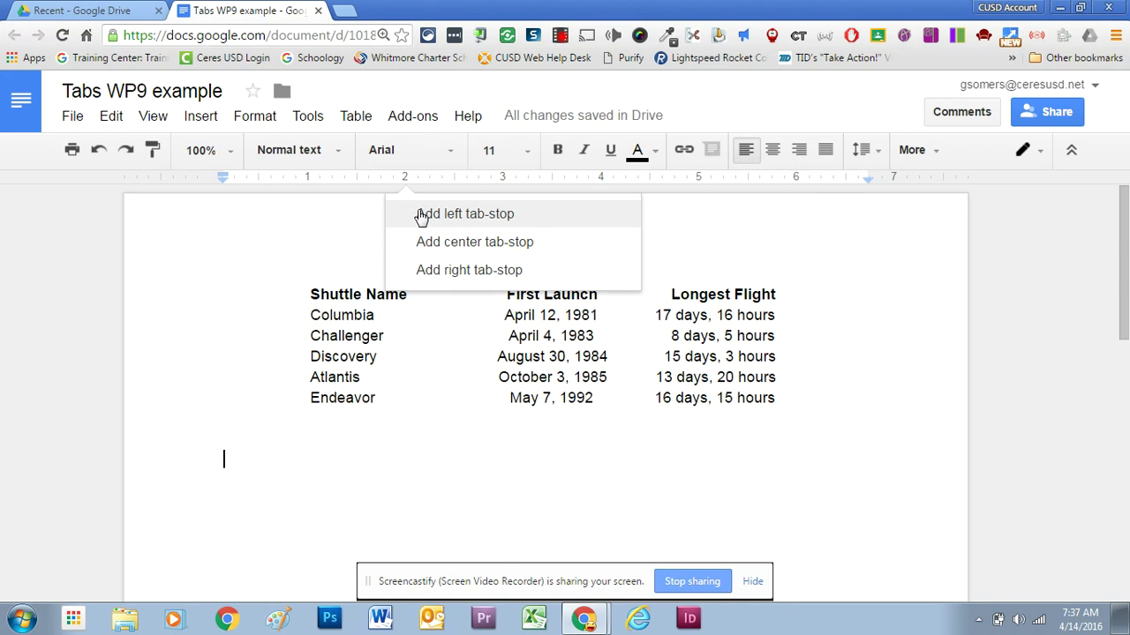
left_click(422, 216)
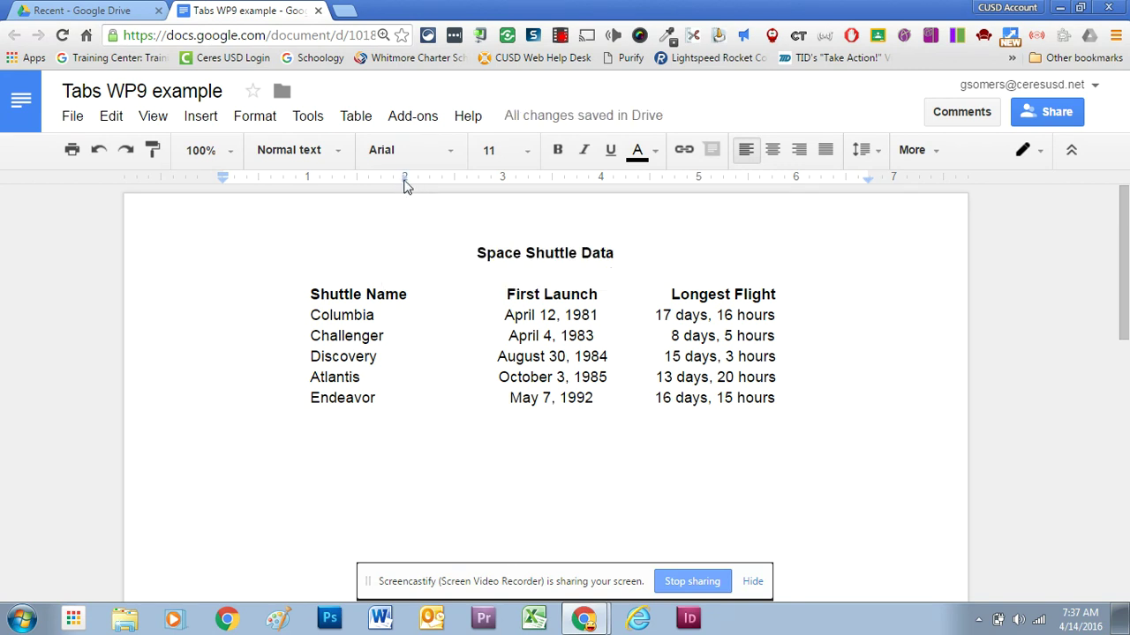
left_click(579, 184)
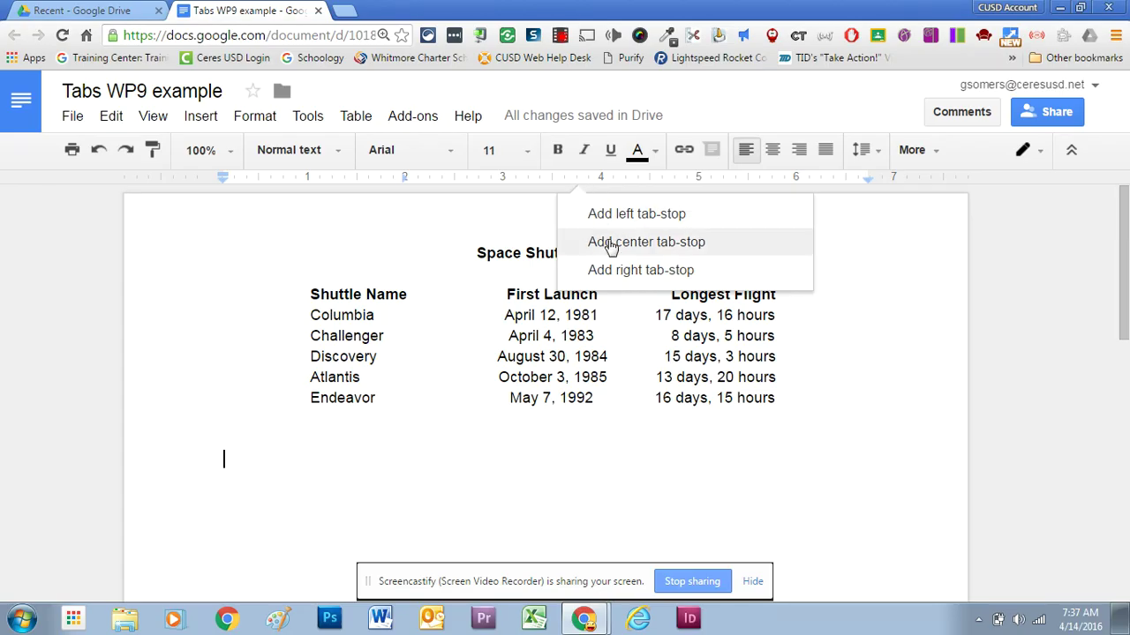
left_click(609, 244)
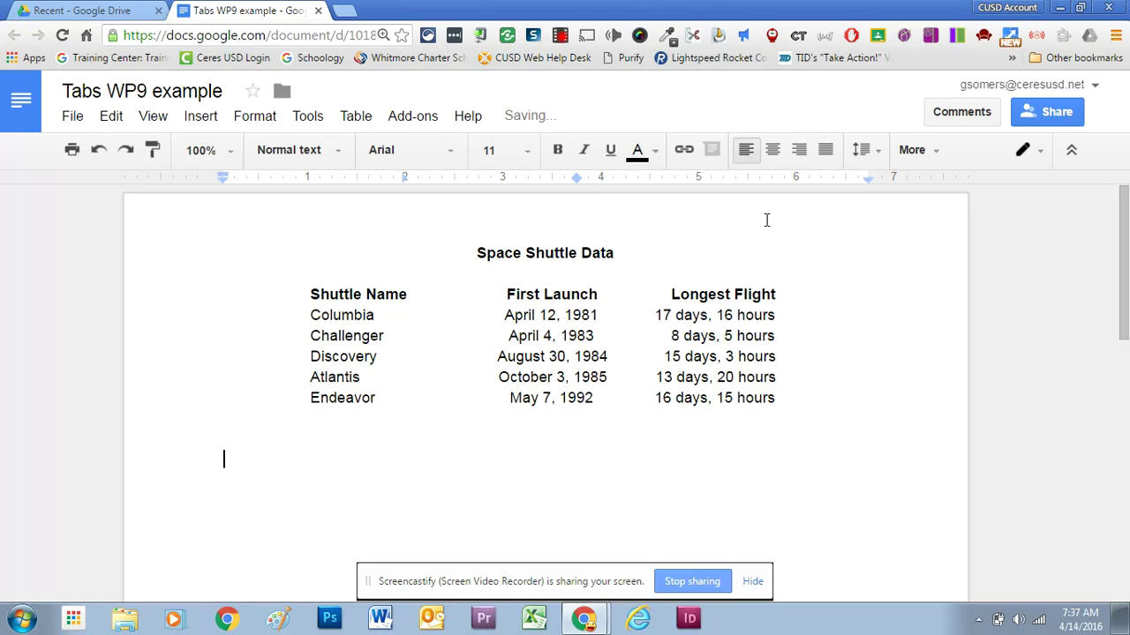
left_click(845, 188)
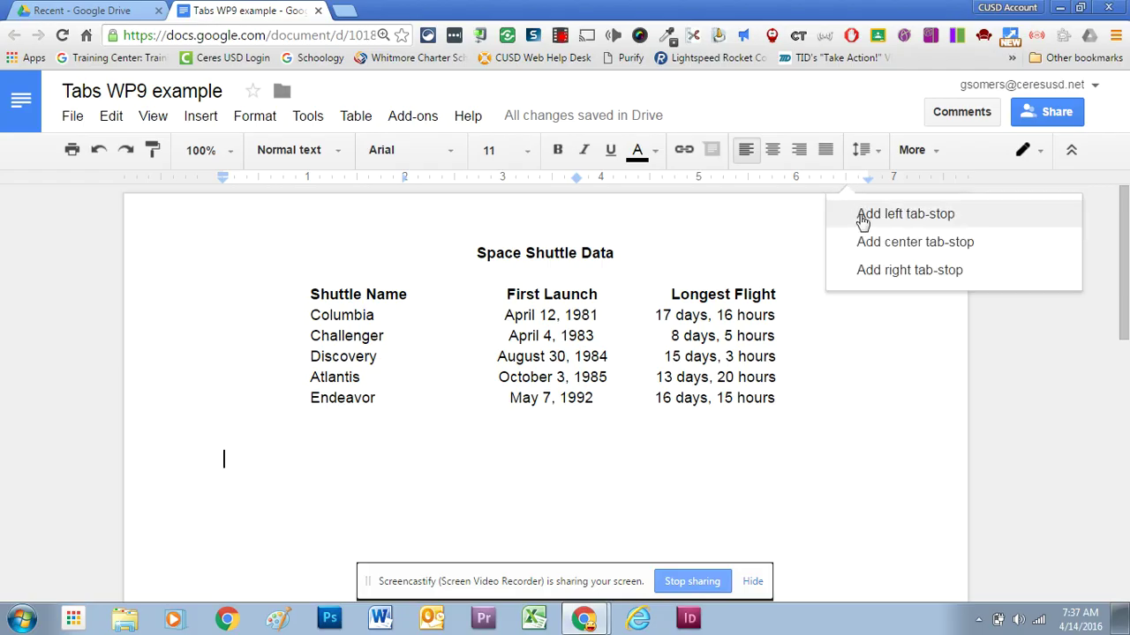
left_click(871, 270)
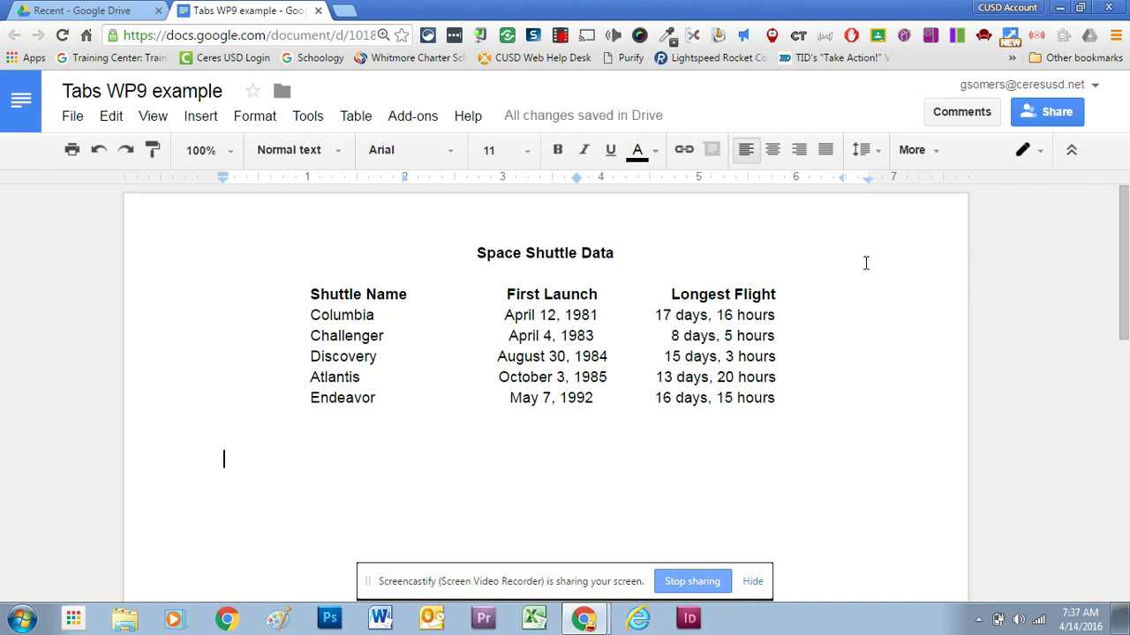
Type the tab-aligned heading First Name, Last Name, Phone Number and start a new line.
key("Tab")
type("First")
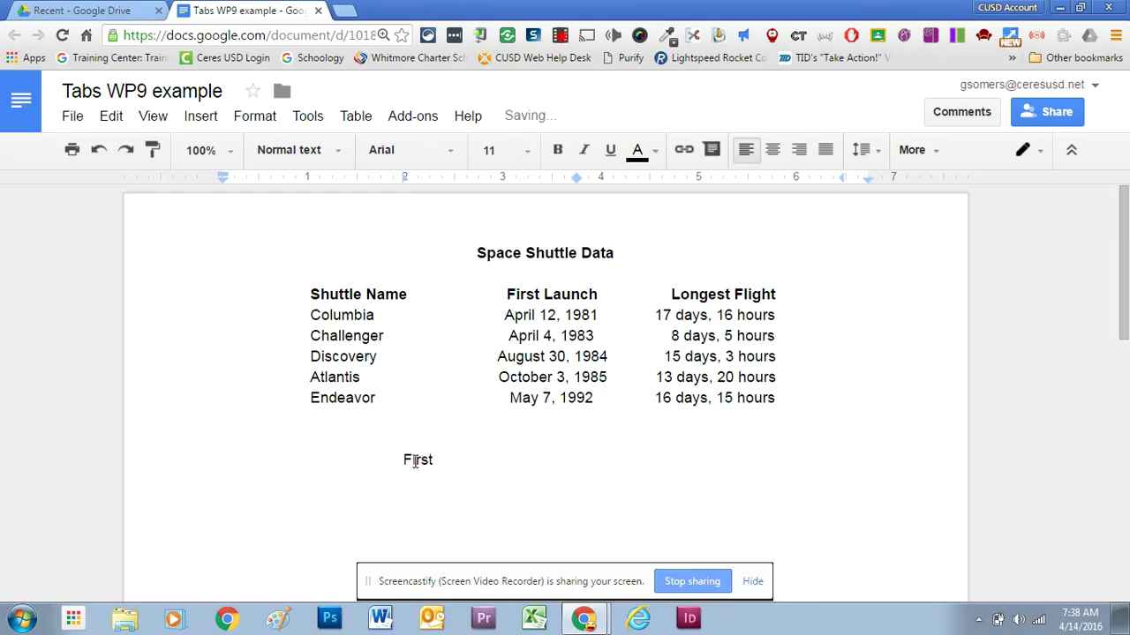
type(" Name")
key("Tab")
type("Last Na")
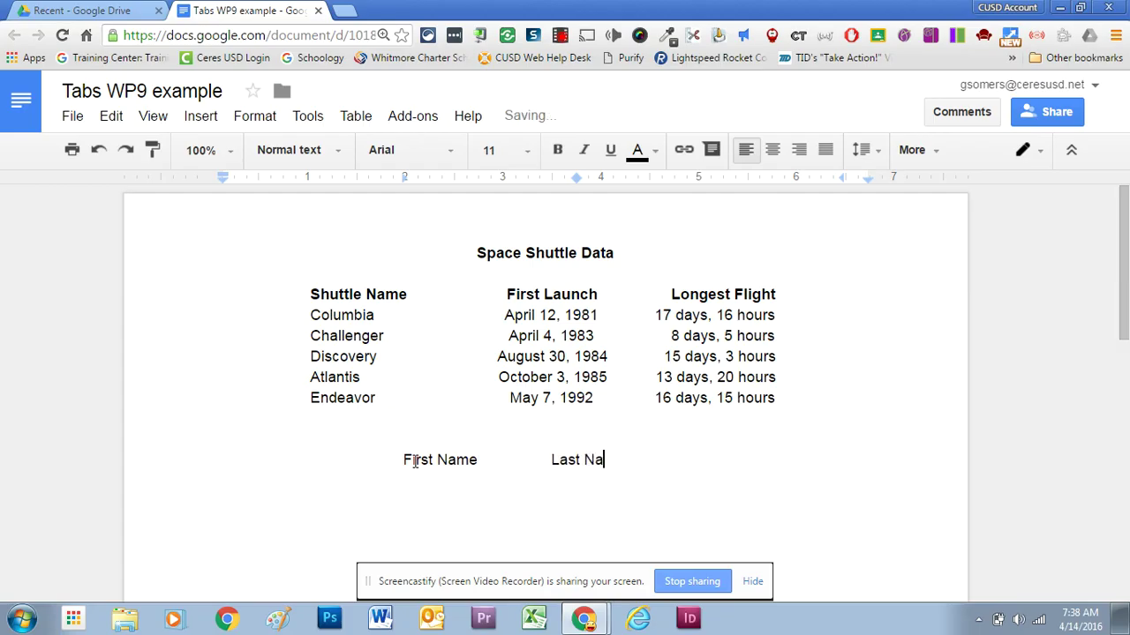
type("me")
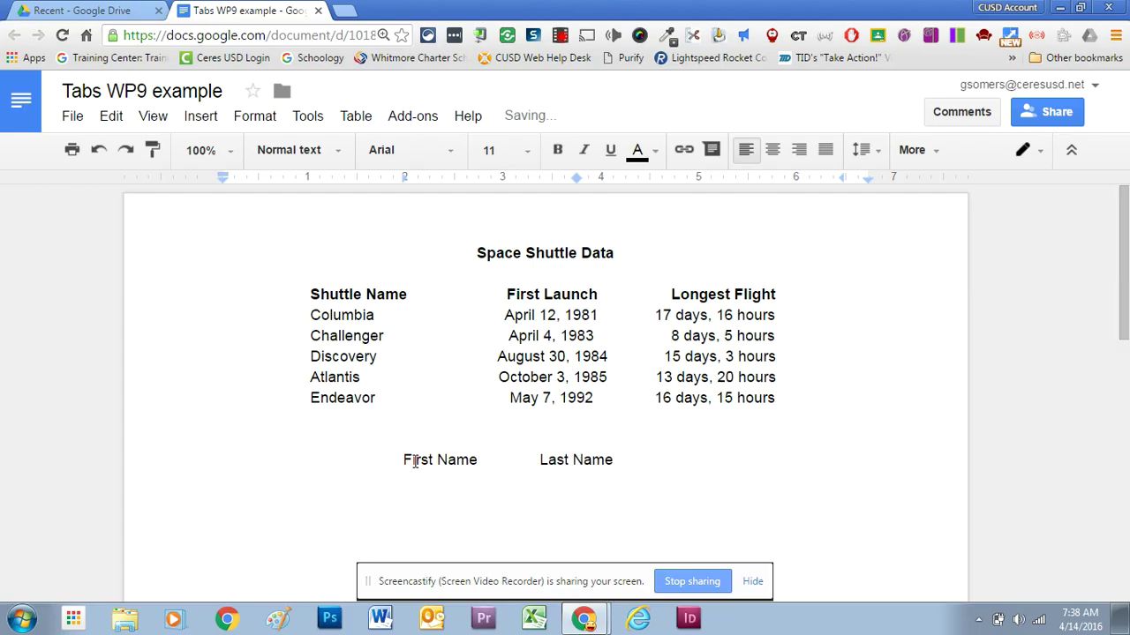
key("Tab")
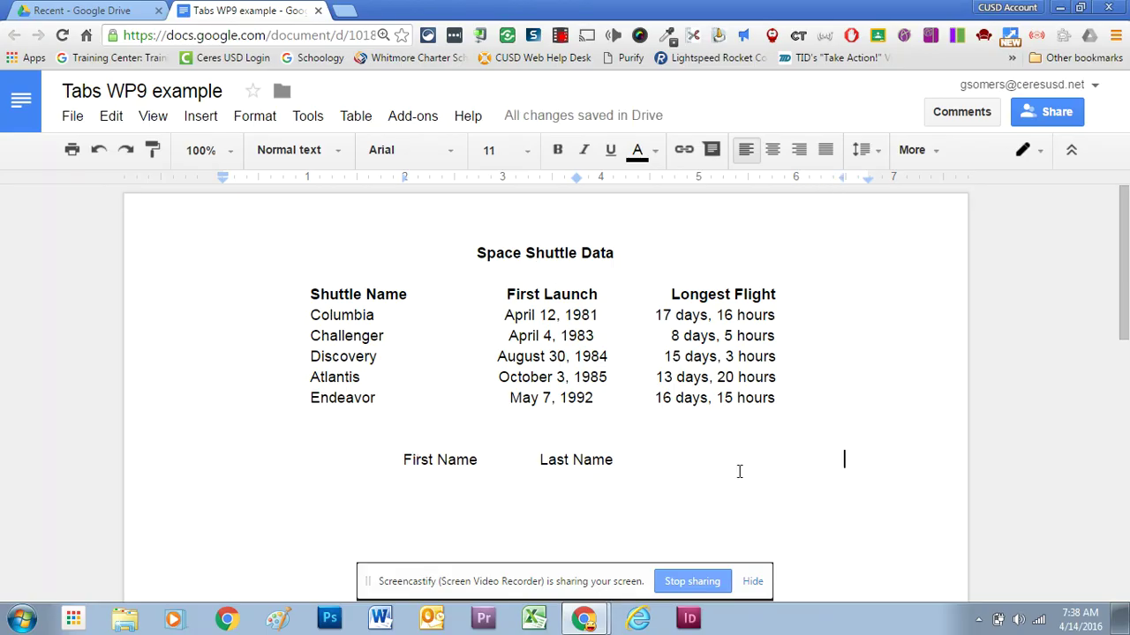
type("phon")
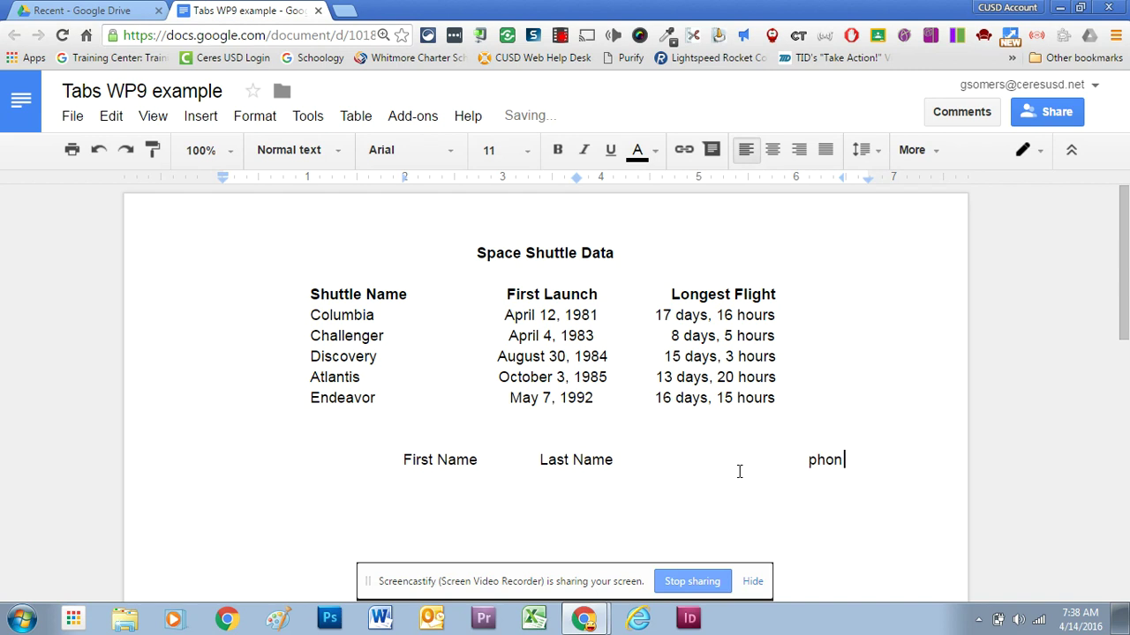
key("BackSpace")
key("BackSpace")
key("BackSpace")
type("P")
key("BackSpace")
key("BackSpace")
type("Phone Number")
key("Return")
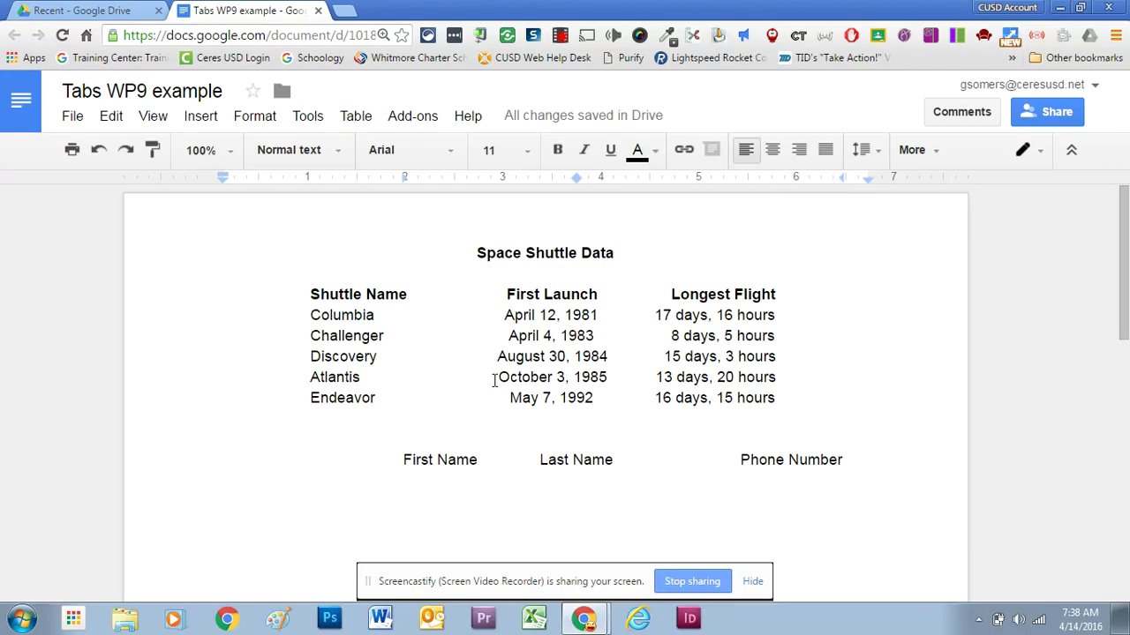
Enter the contact's first name, last name and phone number on the tab stops below.
key("Tab")
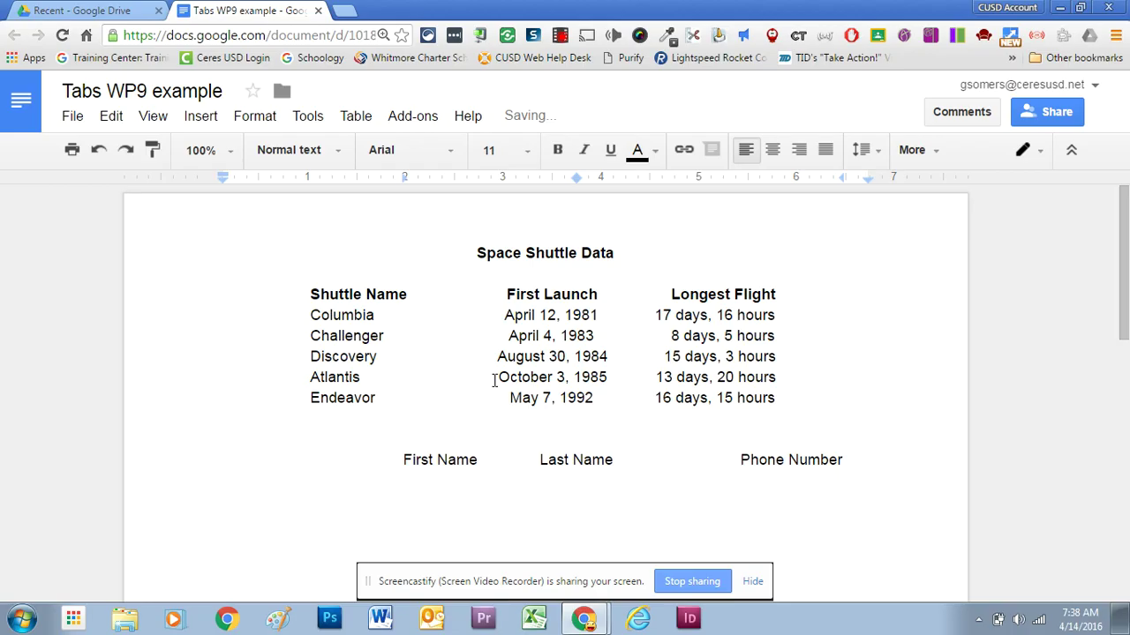
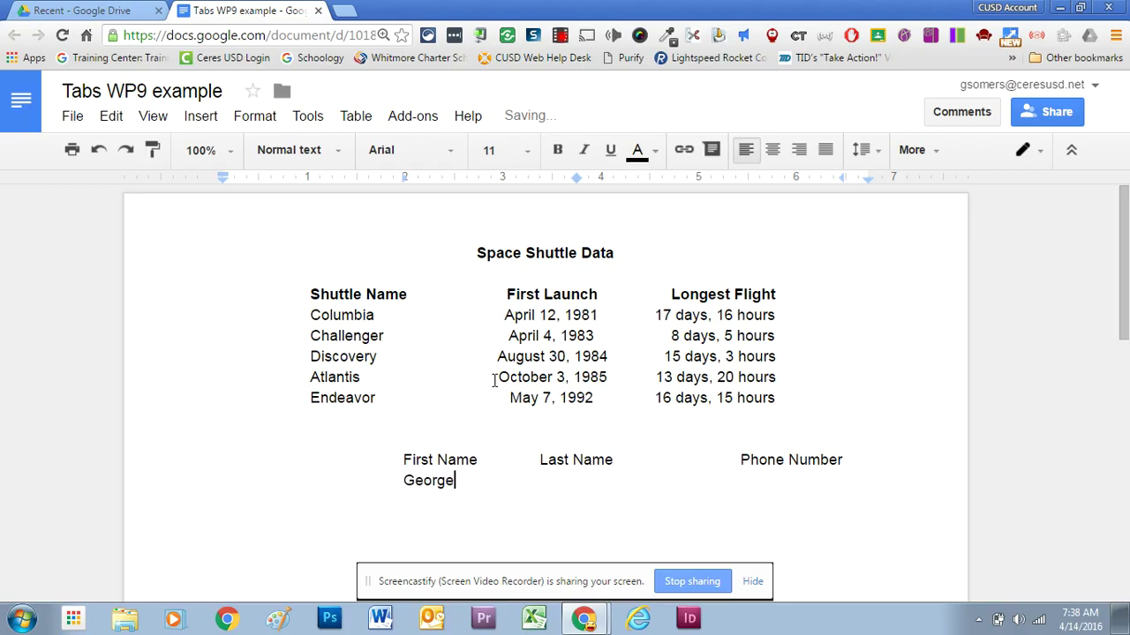
key("Tab")
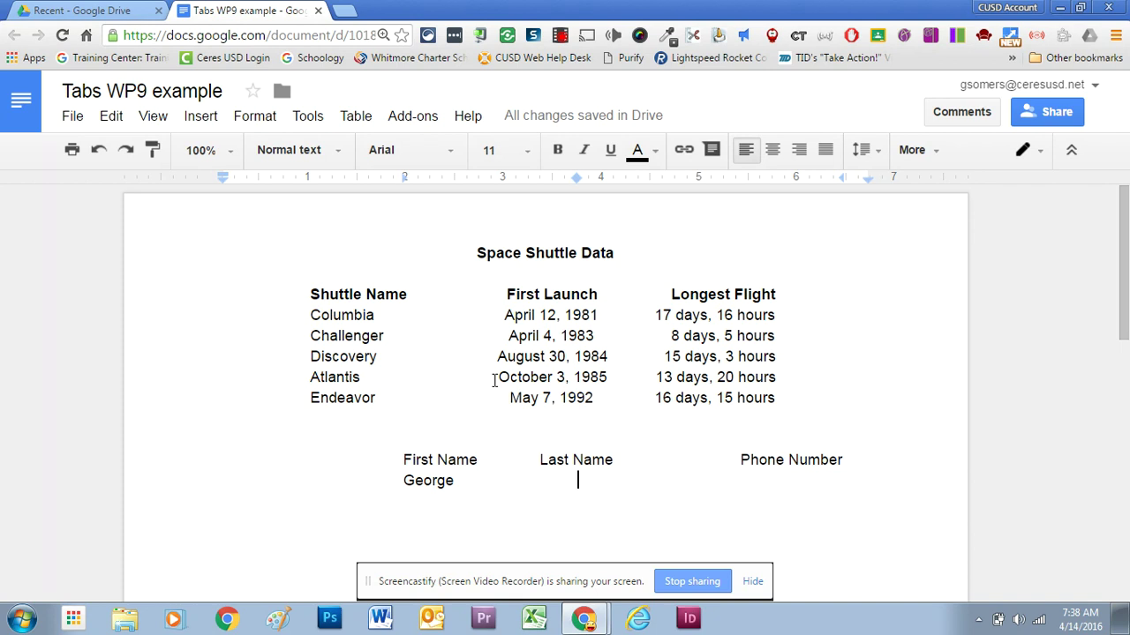
key("Tab")
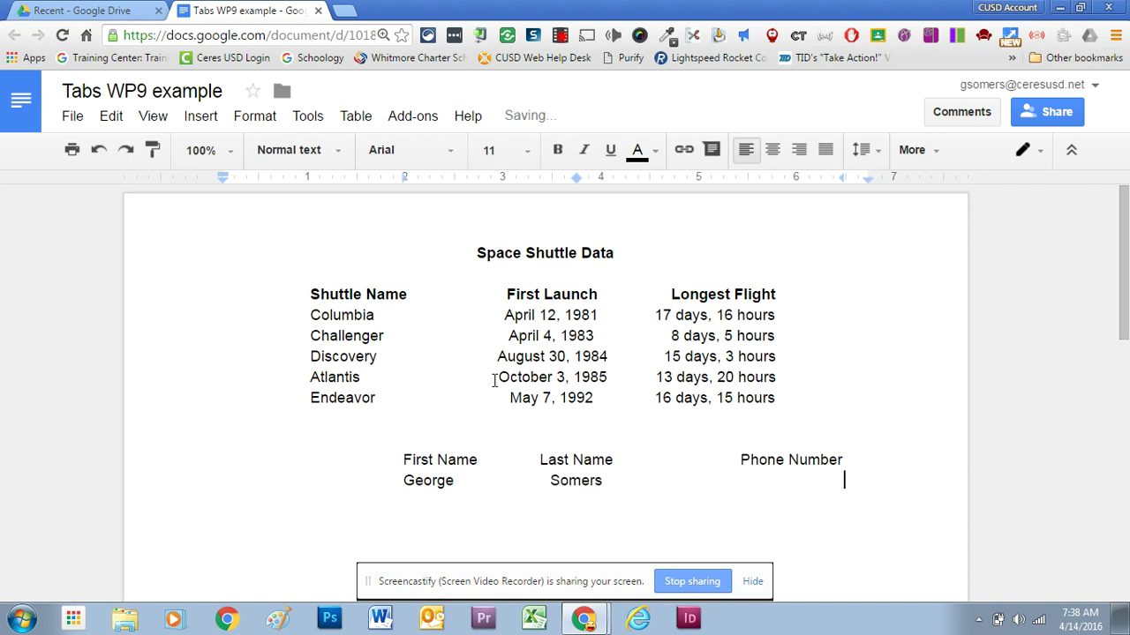
type("209-555-1234")
key("Return")
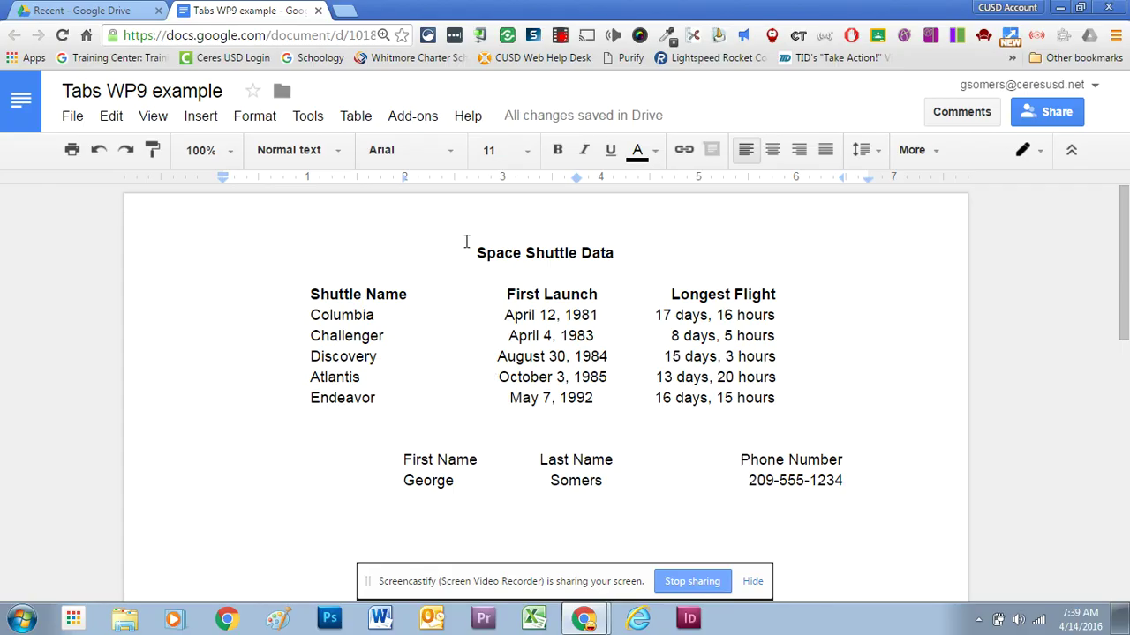
Select both contact lines, move the left tab stop to 1.5" and the center stop to about 4.2".
left_click(410, 503)
left_click(433, 460)
left_click_drag(404, 460, 888, 477)
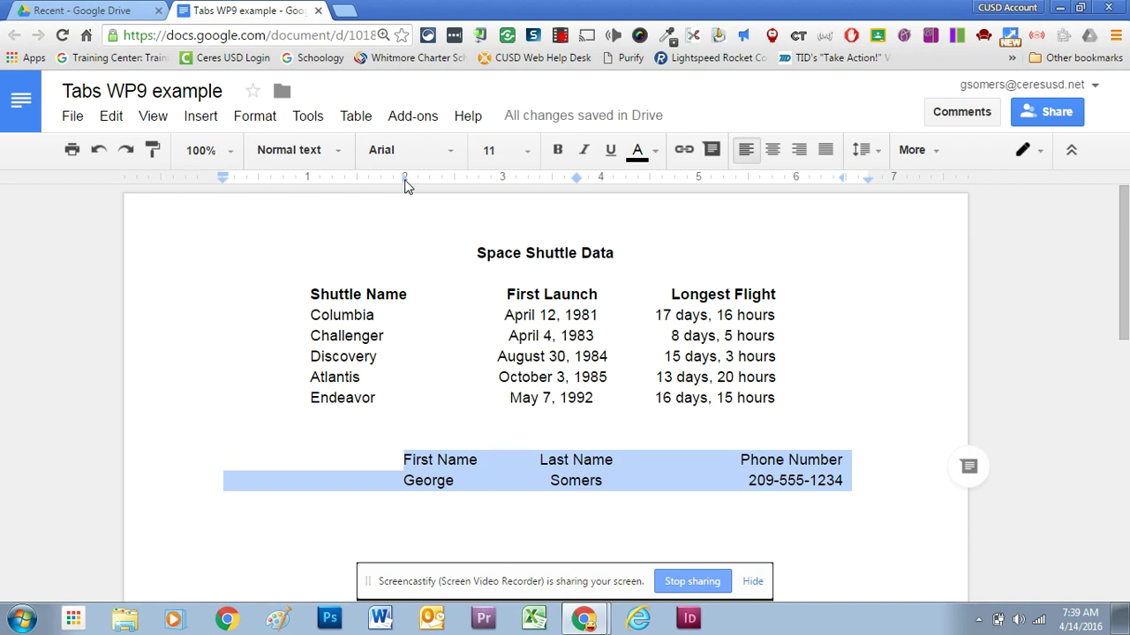
left_click_drag(404, 180, 359, 184)
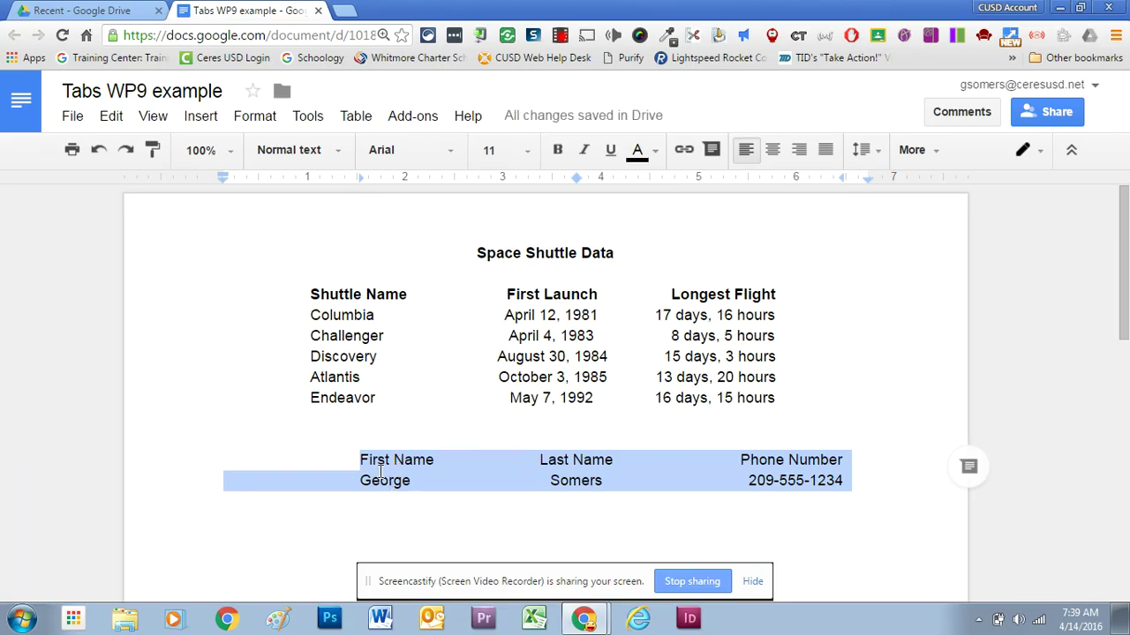
left_click_drag(578, 177, 600, 178)
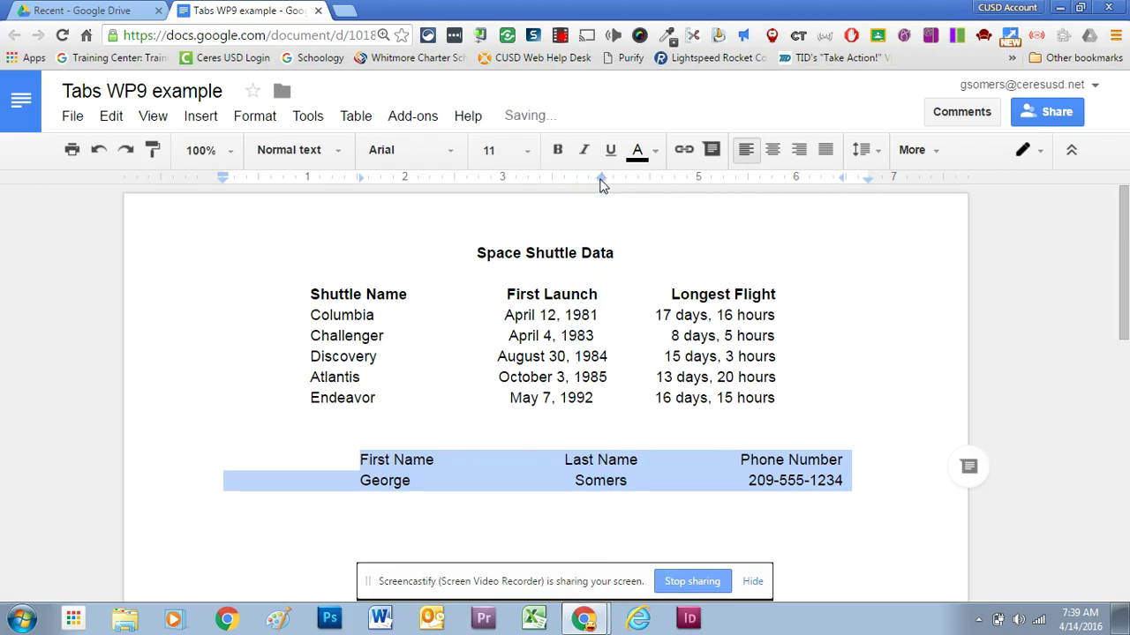
Move the right tab stop to 6" and drag the First Name heading's first-line indent to about 1".
left_click(845, 183)
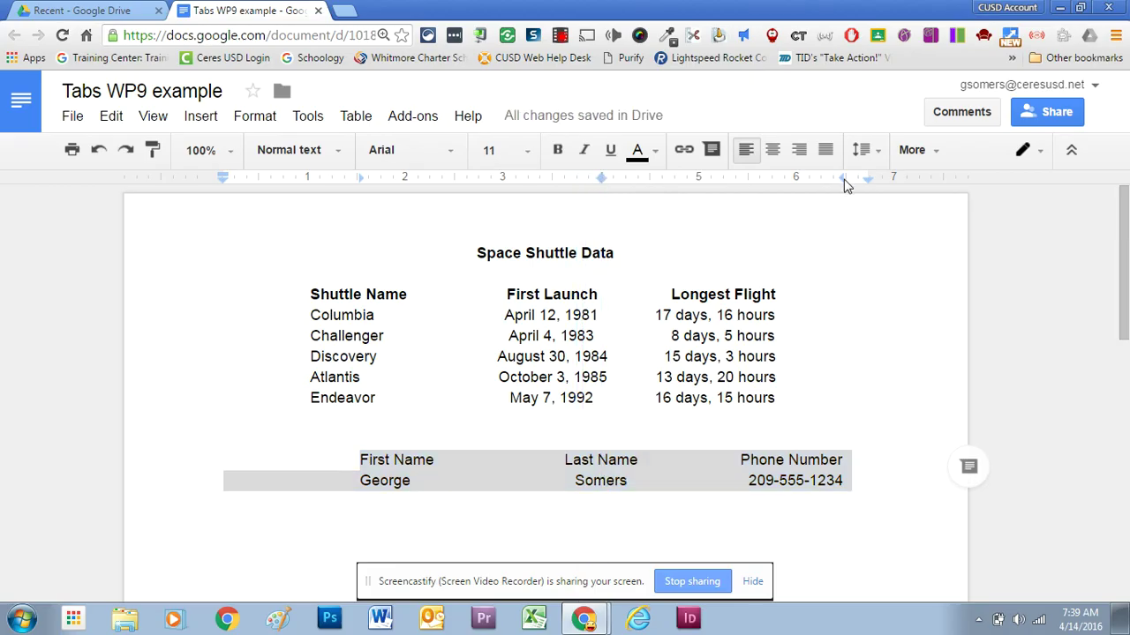
left_click(823, 181)
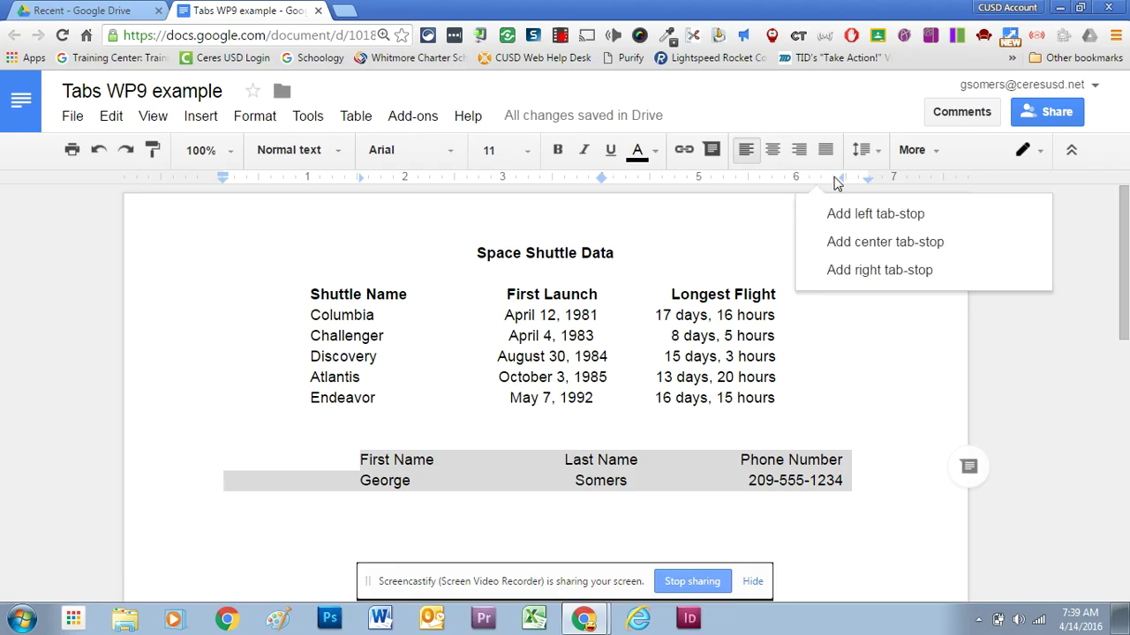
left_click_drag(842, 179, 797, 182)
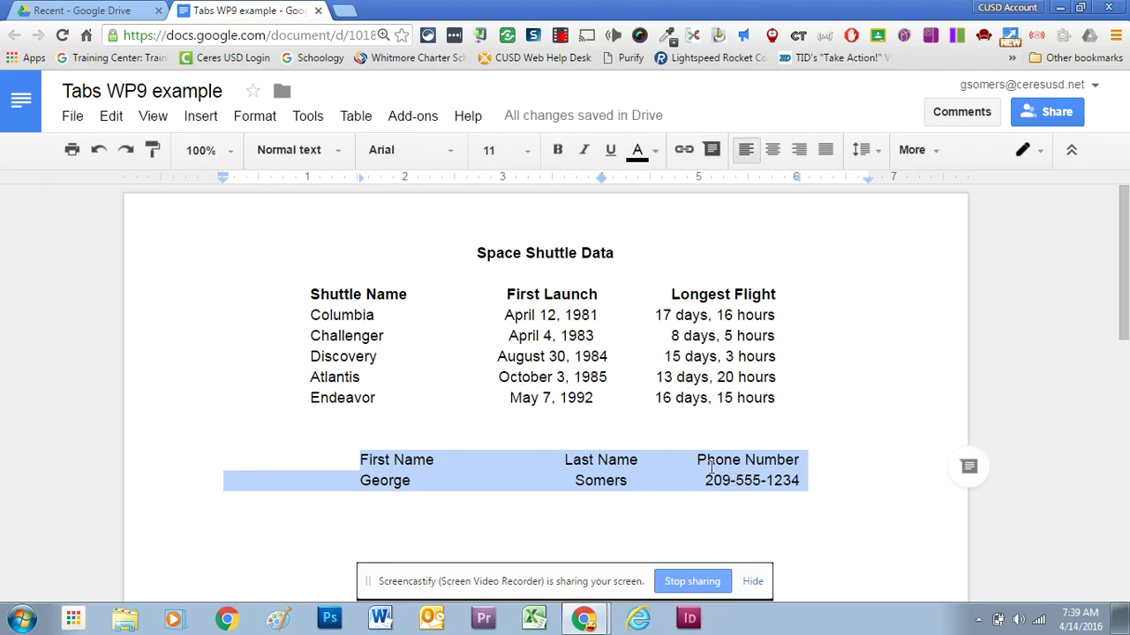
left_click(413, 463)
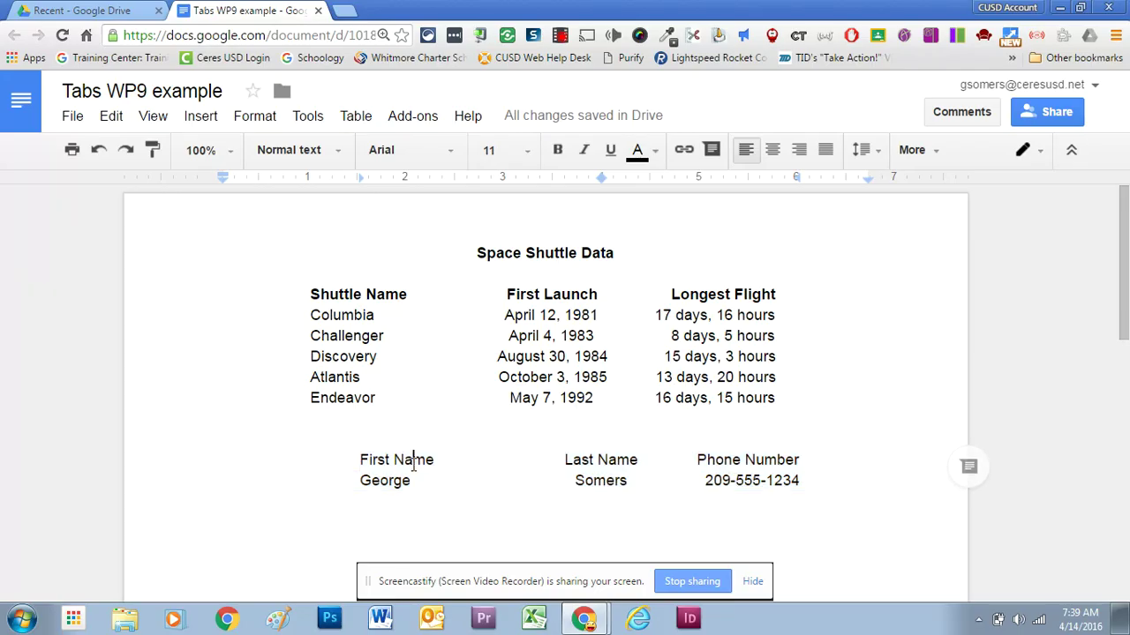
left_click_drag(360, 179, 306, 179)
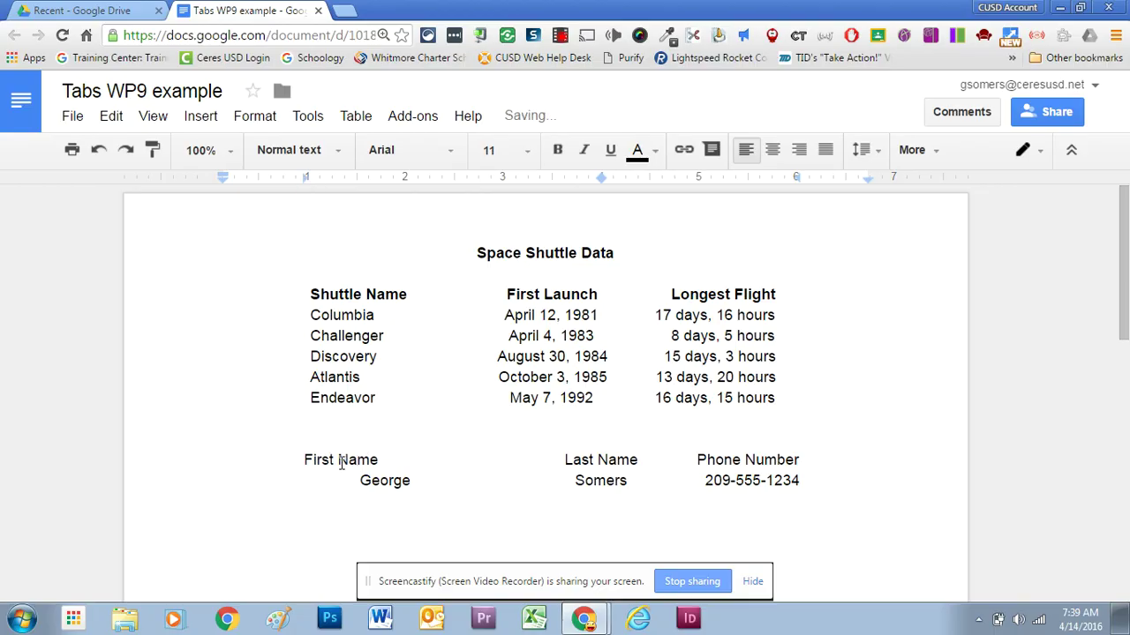